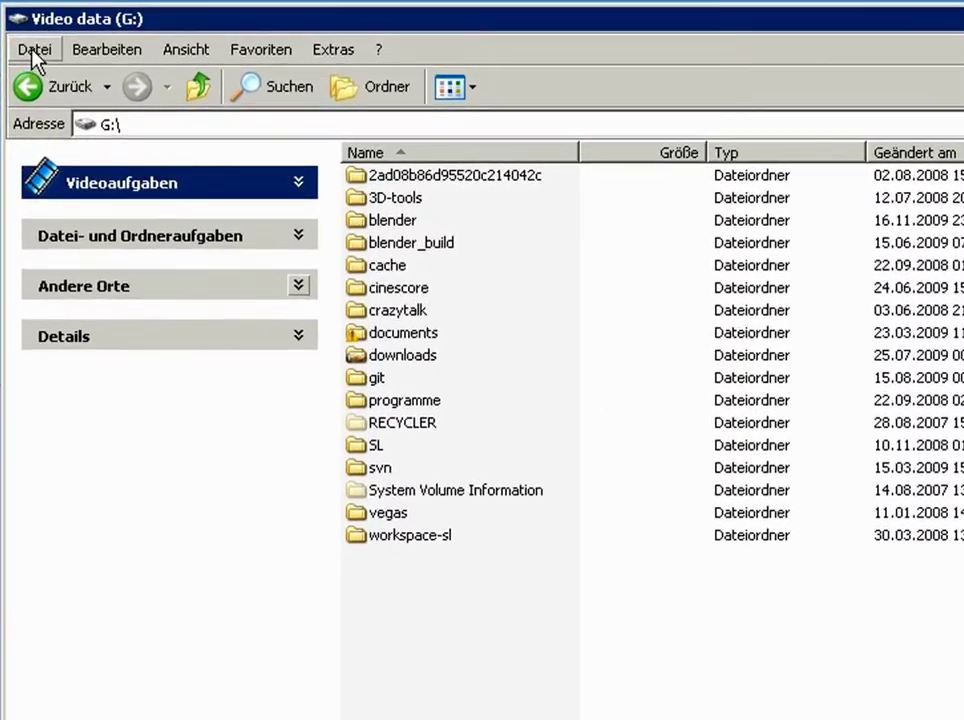
- Create a new folder named 'data' on the G: drive and open it
{"action": "left_click", "coordinate": [31, 48]}
{"action": "mouse_move", "coordinate": [50, 135]}
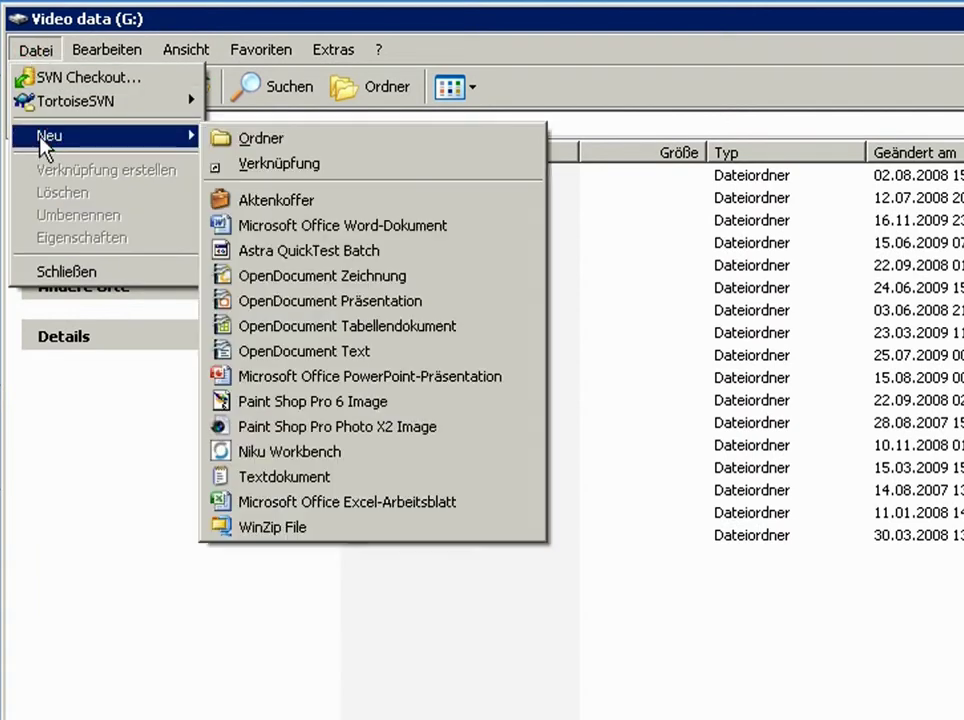
{"action": "left_click", "coordinate": [262, 138]}
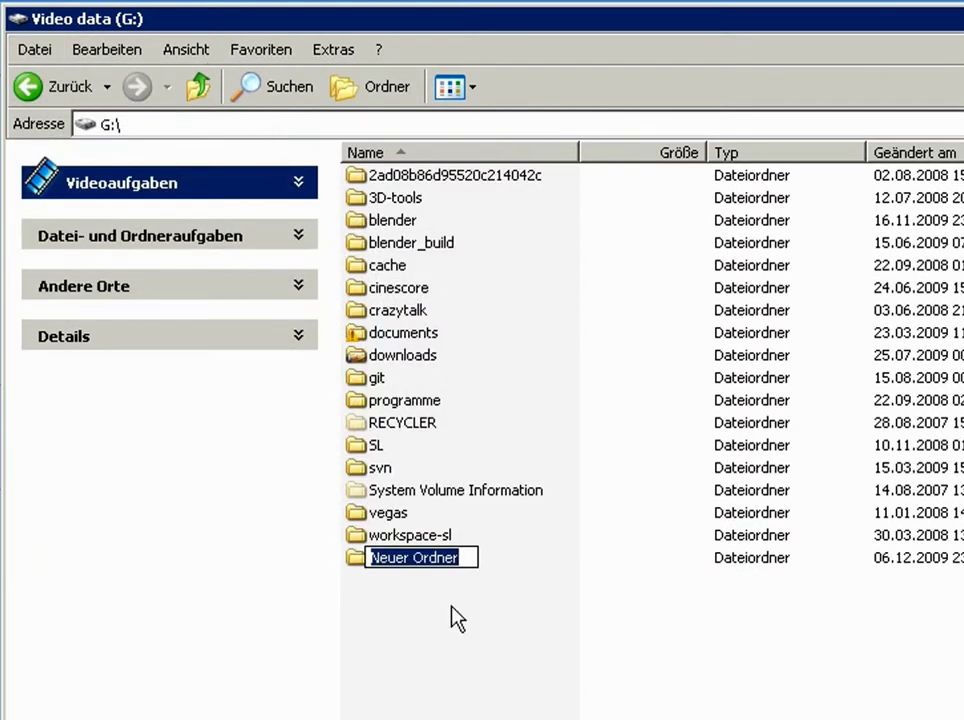
{"action": "type", "text": "data"}
{"action": "key", "text": "Return"}
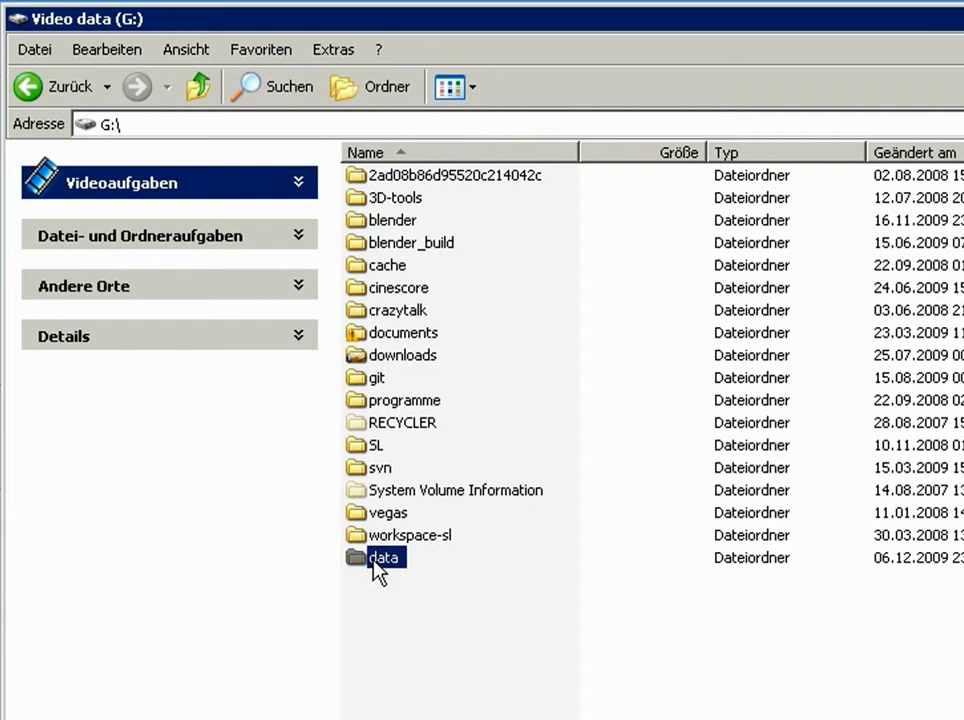
{"action": "double_click", "coordinate": [384, 558]}
- Create a 'blender' folder inside data, then a 'scripts' folder inside blender
{"action": "left_click", "coordinate": [33, 49]}
{"action": "left_click", "coordinate": [268, 138]}
{"action": "type", "text": "blender"}
{"action": "key", "text": "Return"}
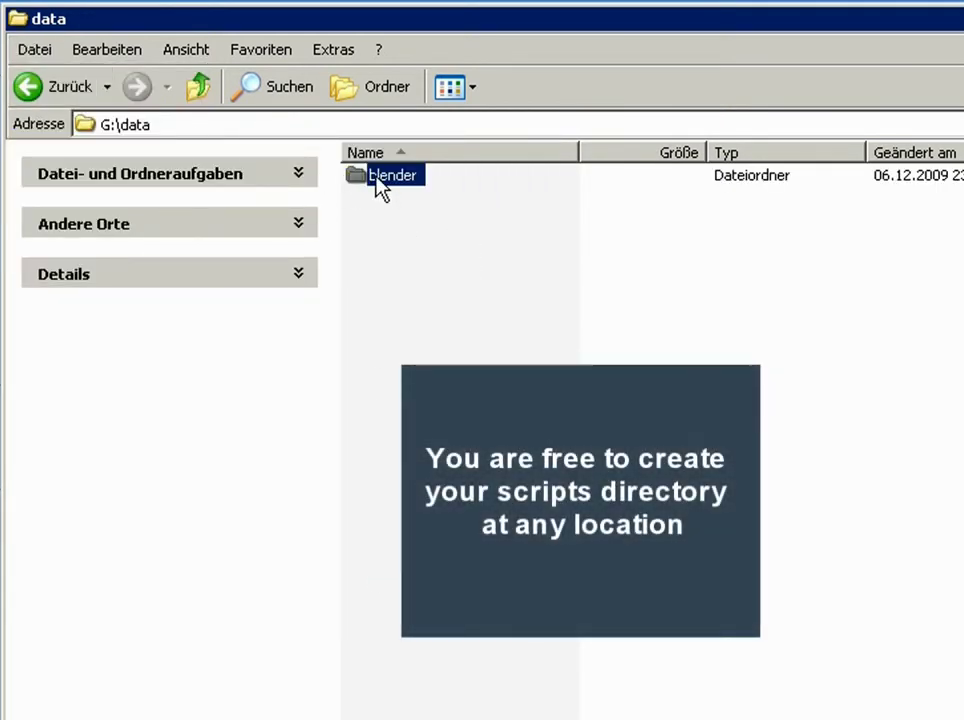
{"action": "double_click", "coordinate": [378, 180]}
{"action": "left_click", "coordinate": [35, 49]}
{"action": "left_click", "coordinate": [276, 138]}
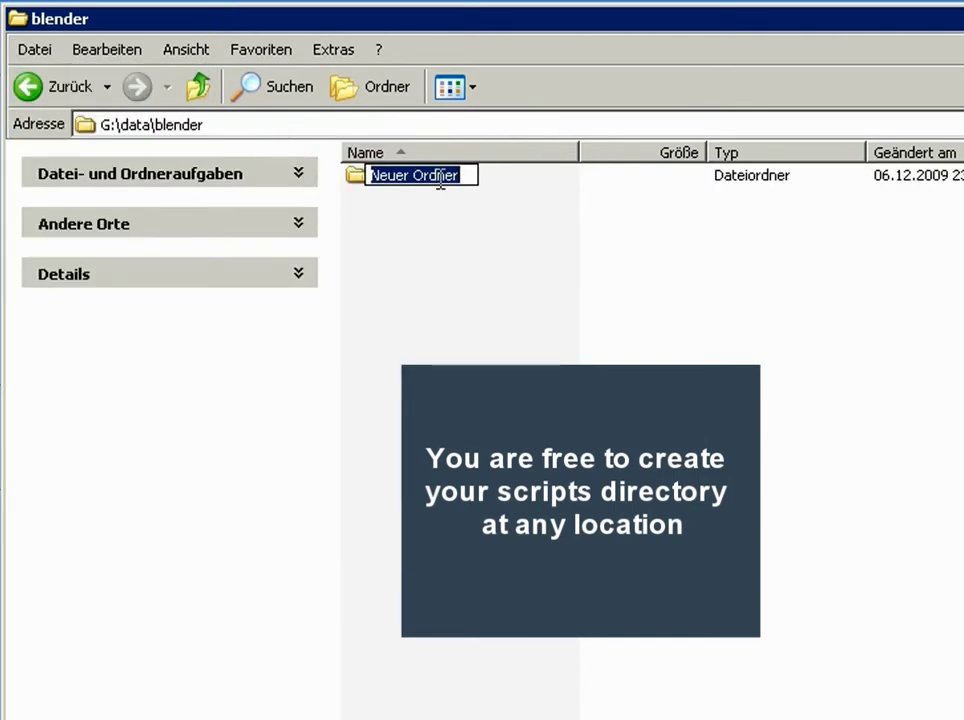
{"action": "type", "text": "scripts"}
{"action": "key", "text": "Return"}
- Paste the primstar folder into G:\data\blender\scripts and open it to view its Python files
{"action": "double_click", "coordinate": [360, 180]}
{"action": "left_click", "coordinate": [82, 51]}
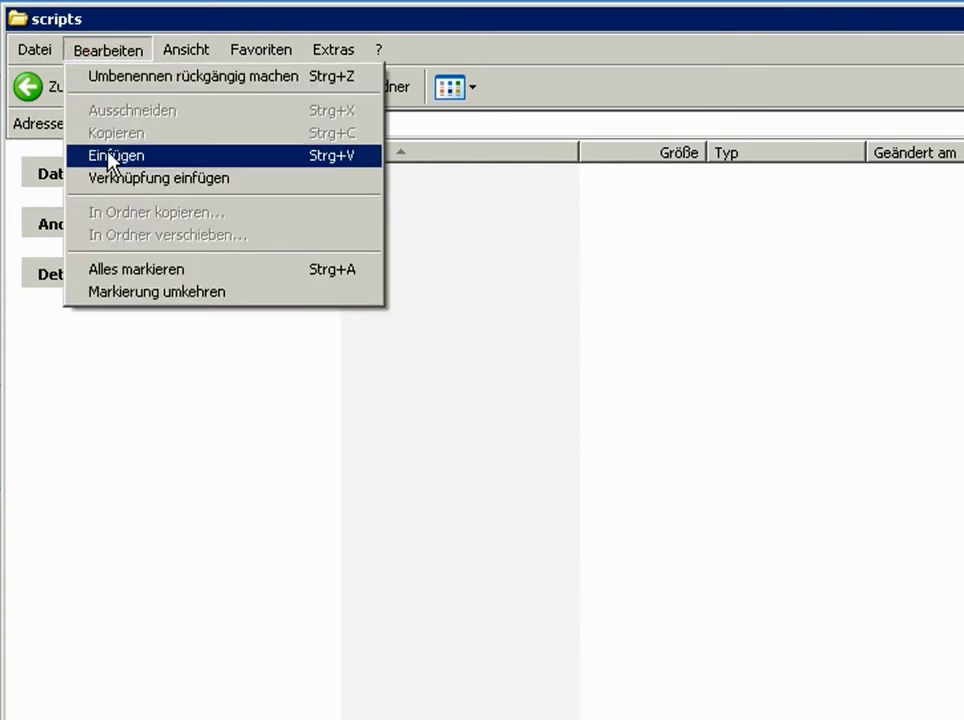
{"action": "left_click", "coordinate": [88, 156]}
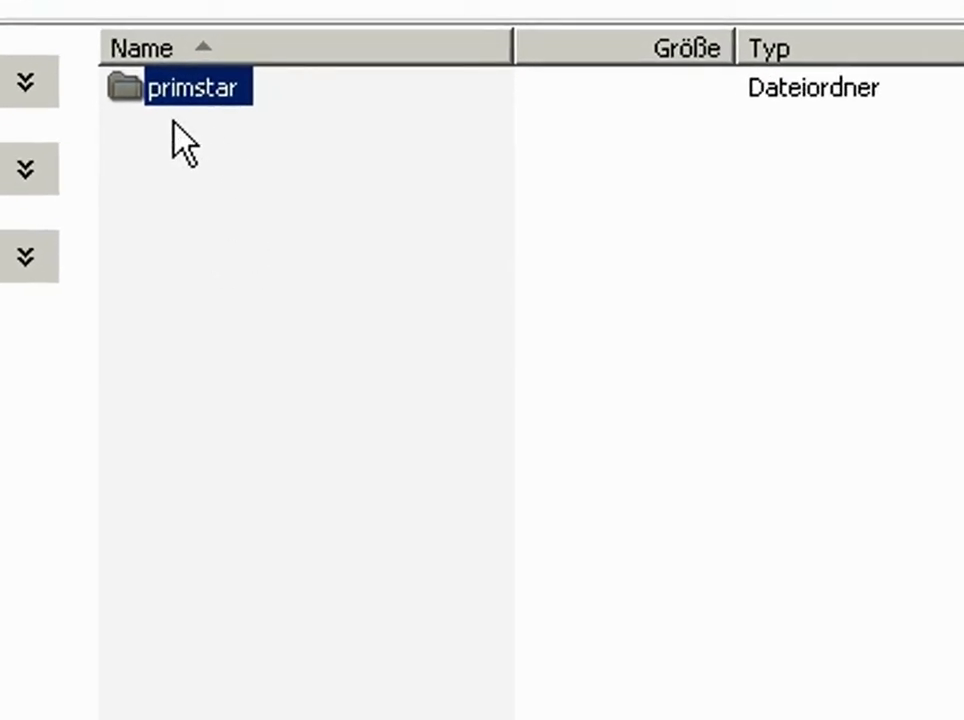
{"action": "double_click", "coordinate": [126, 88]}
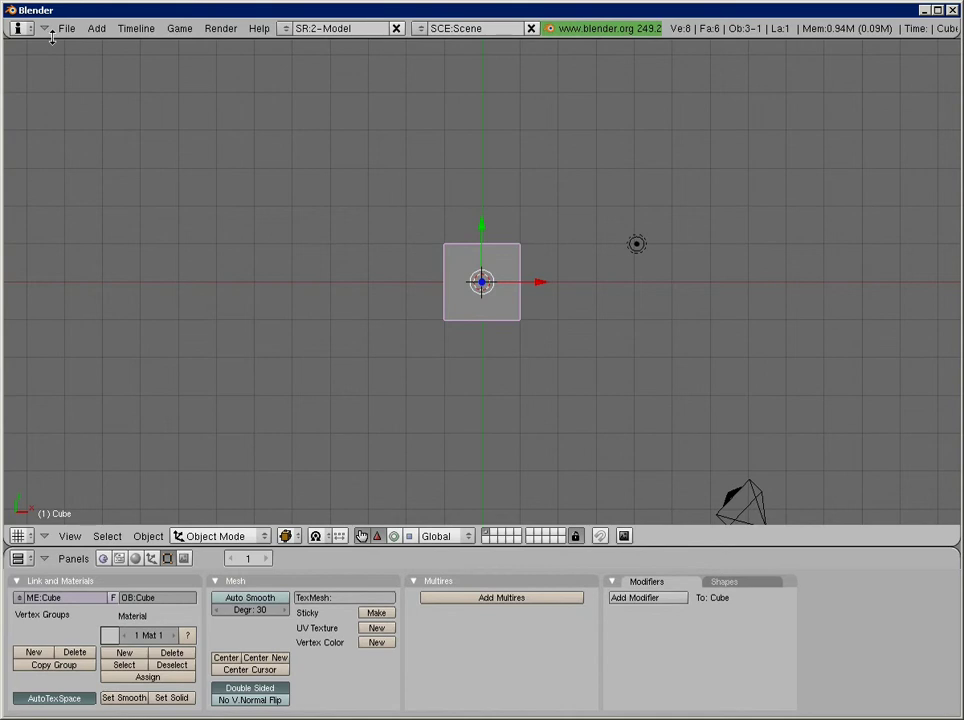
- Reveal User Preferences, show File Paths, and browse for the Python Scripts folder
{"action": "left_click_drag", "start_coordinate": [52, 38], "coordinate": [55, 212]}
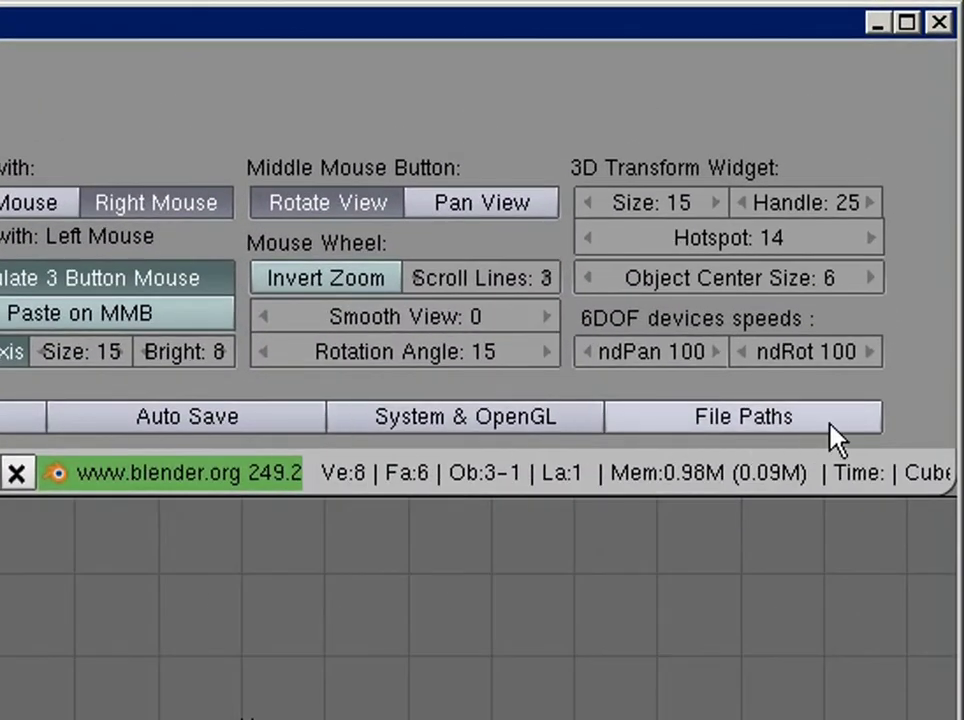
{"action": "left_click", "coordinate": [830, 430]}
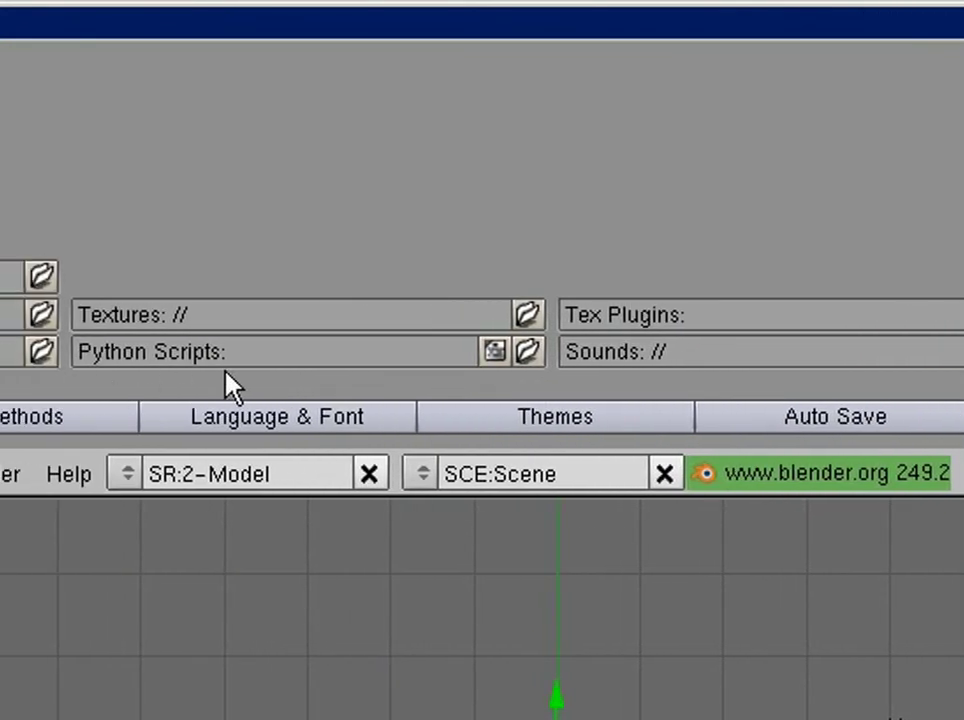
{"action": "left_click", "coordinate": [528, 352]}
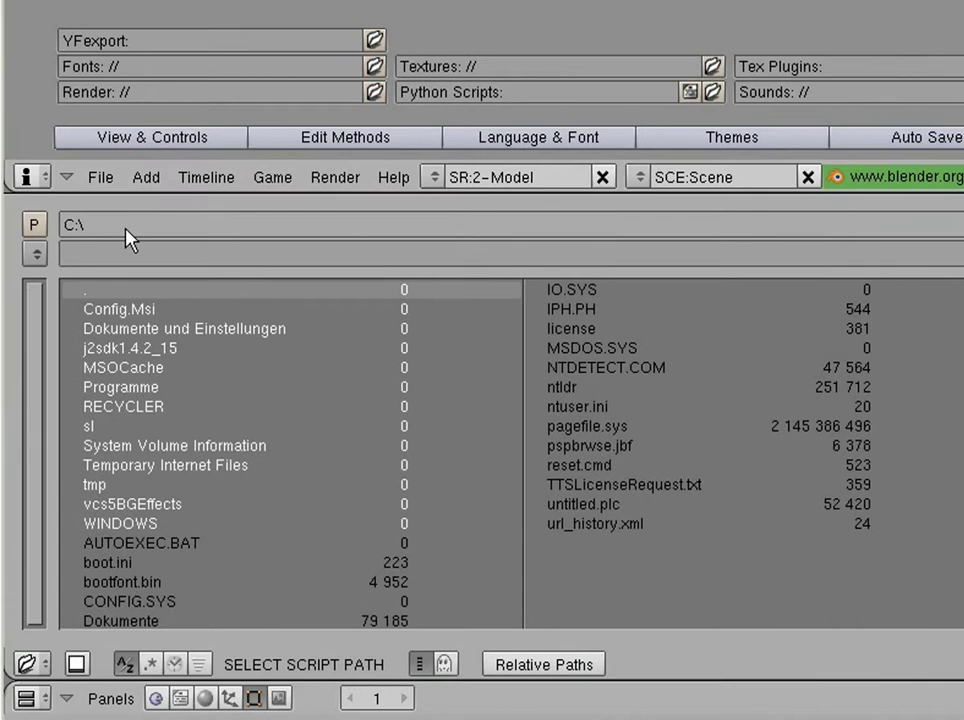
- Navigate the script path browser to g:\data\blender\scripts, showing the primstar folder
{"action": "left_click", "coordinate": [115, 225]}
{"action": "type", "text": "g"}
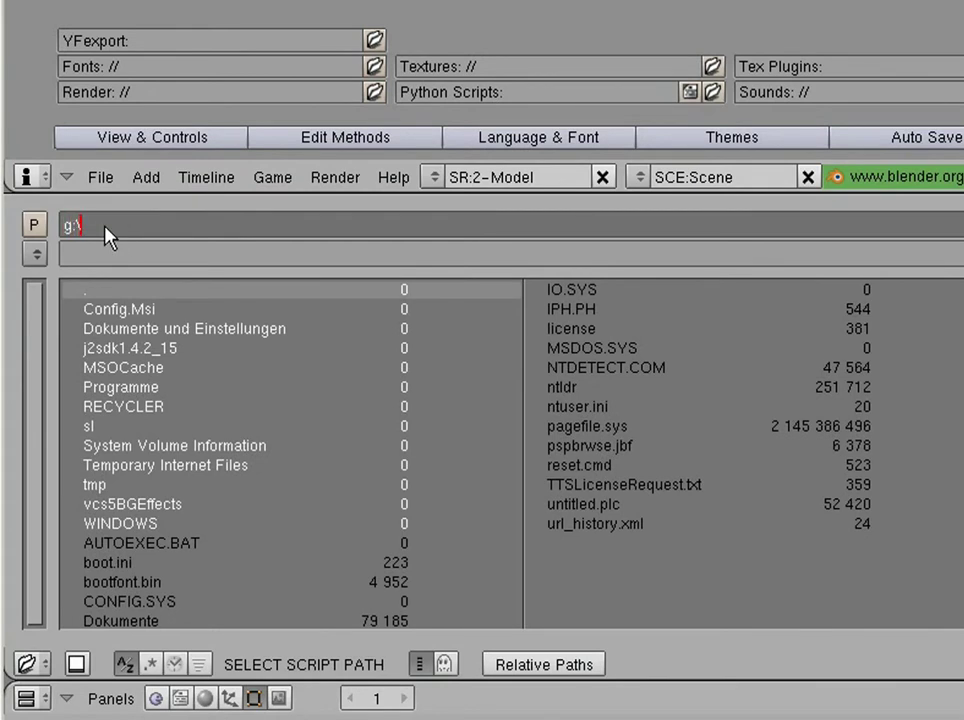
{"action": "key", "text": "Return"}
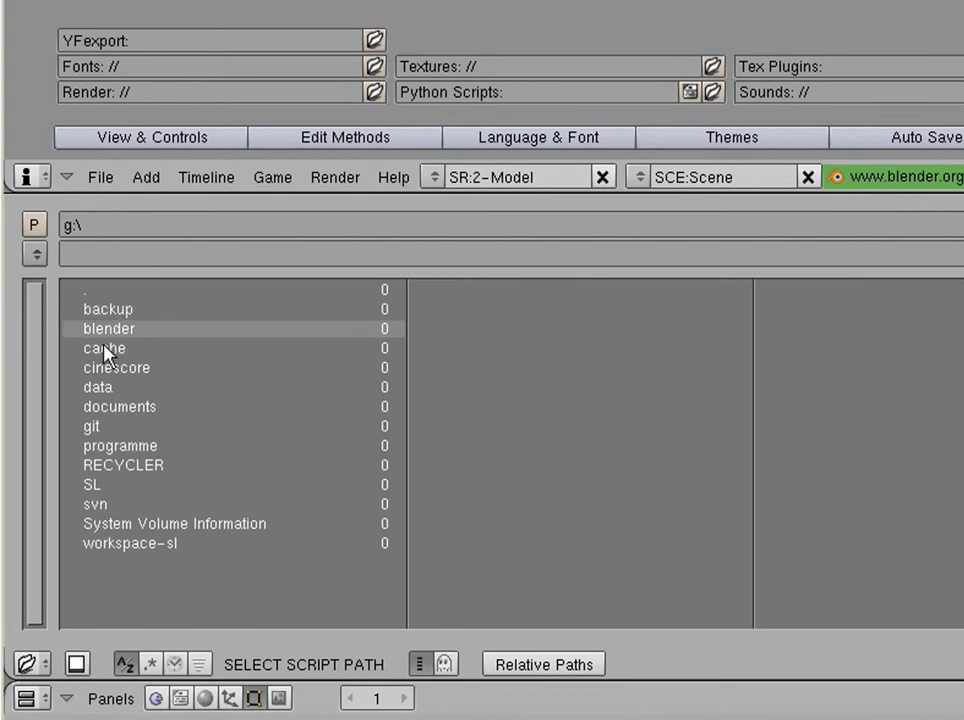
{"action": "left_click", "coordinate": [97, 387]}
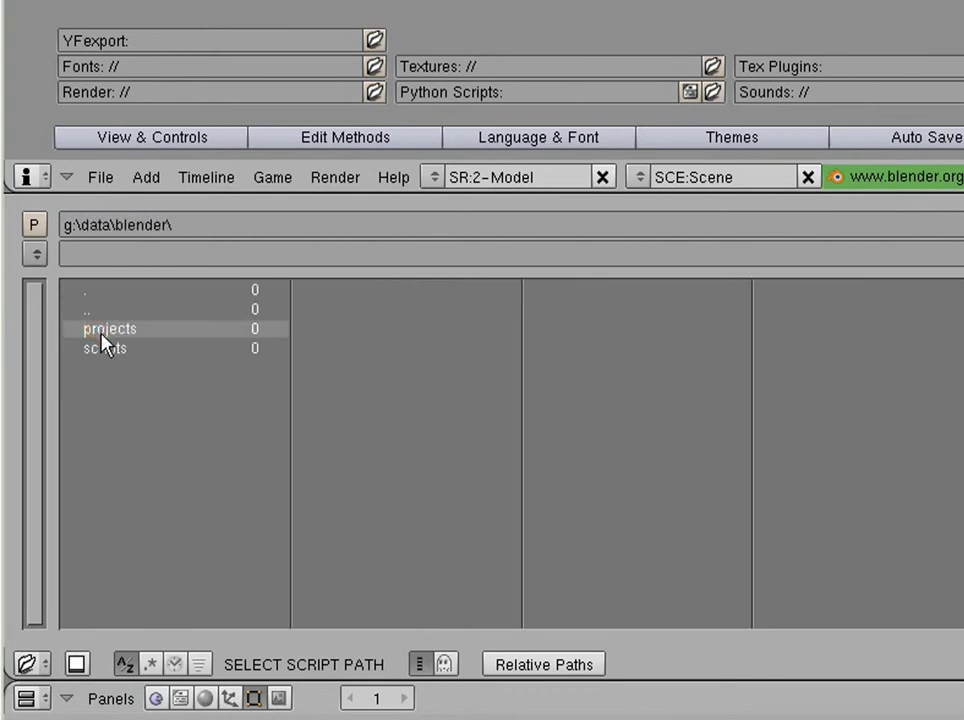
{"action": "left_click", "coordinate": [102, 350]}
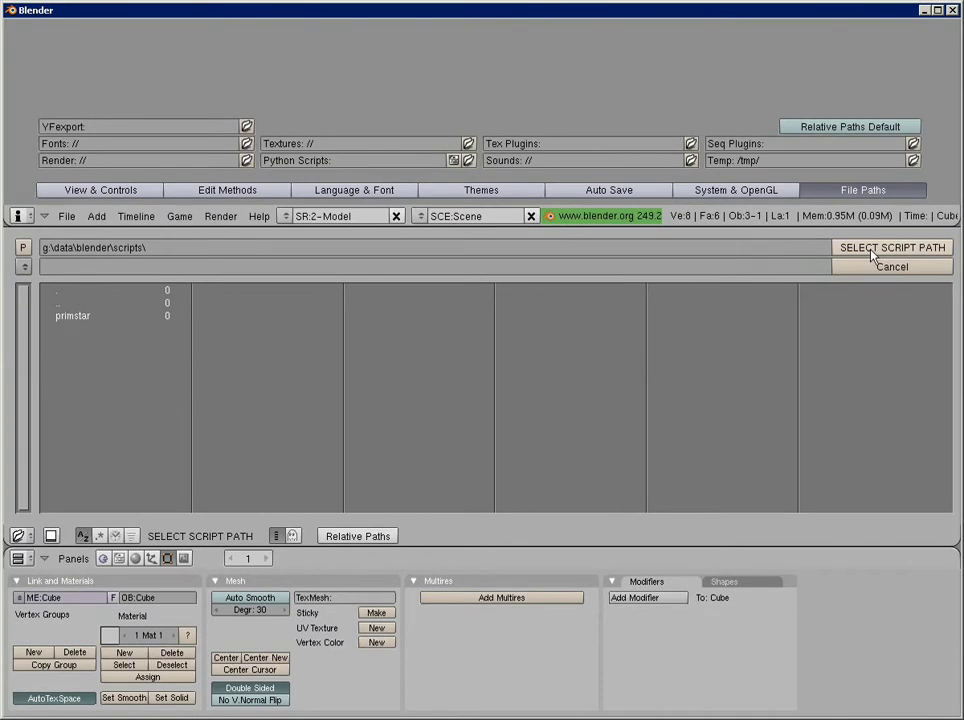
- Accept g:\data\blender\scripts as the scripts path and check File and Render menus for primstar
{"action": "left_click", "coordinate": [872, 250]}
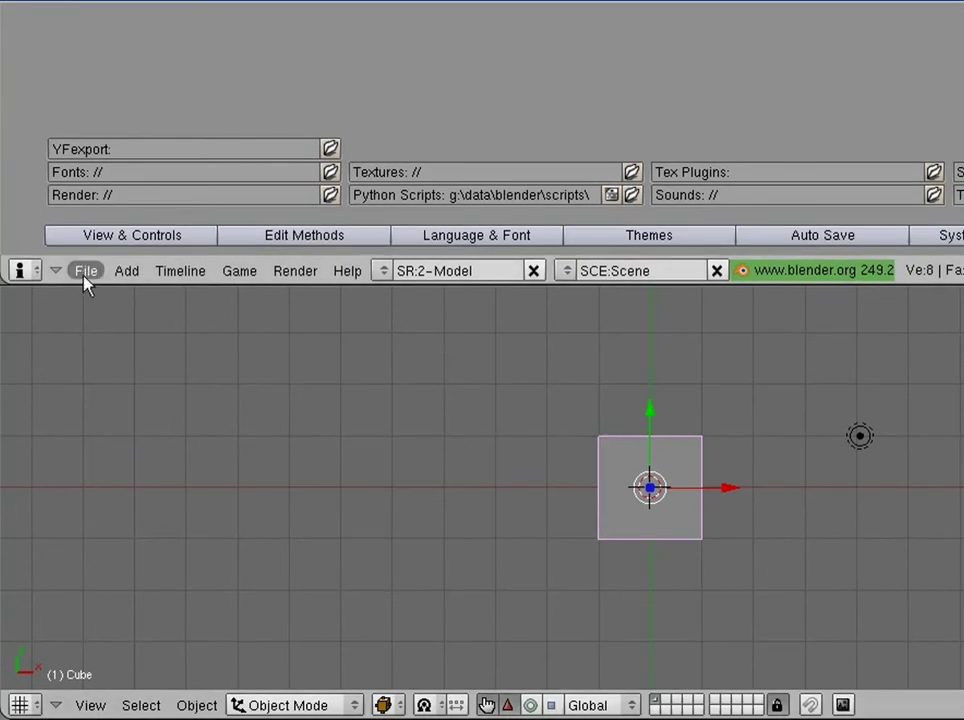
{"action": "left_click", "coordinate": [86, 272]}
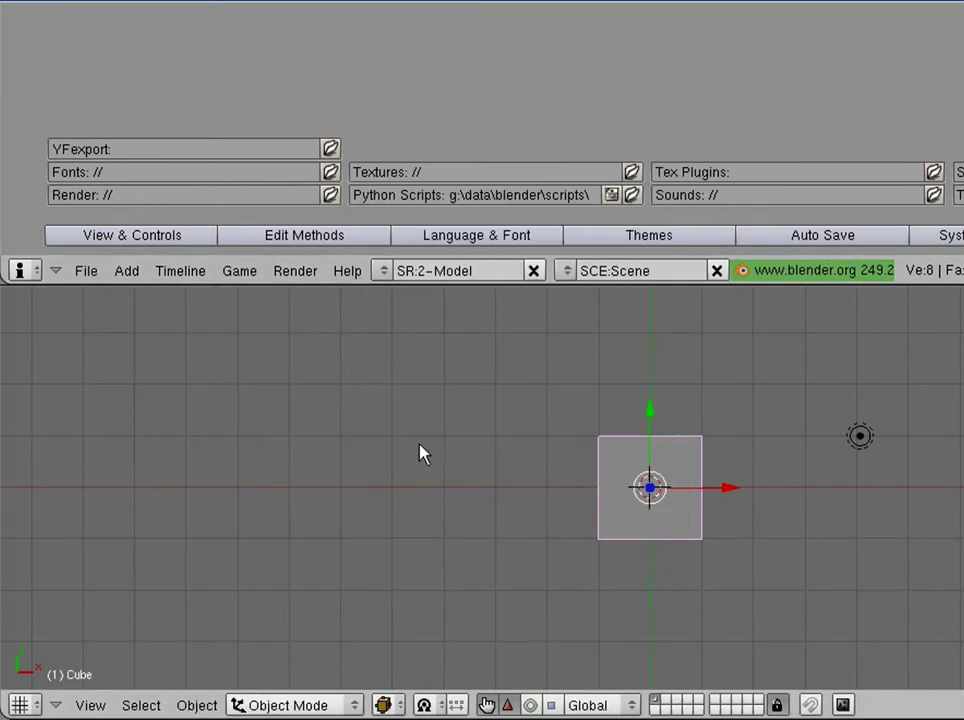
{"action": "left_click", "coordinate": [295, 271]}
- Collapse the preferences area and store the settings with File > Save Default Settings
{"action": "left_click_drag", "start_coordinate": [101, 283], "coordinate": [95, 15]}
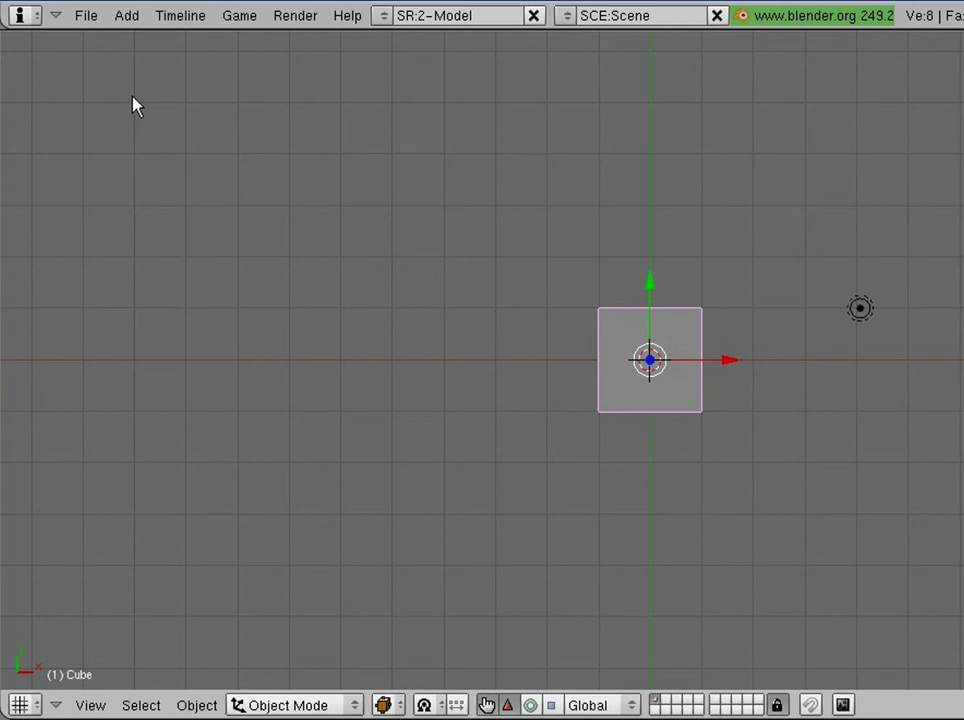
{"action": "left_click", "coordinate": [80, 19]}
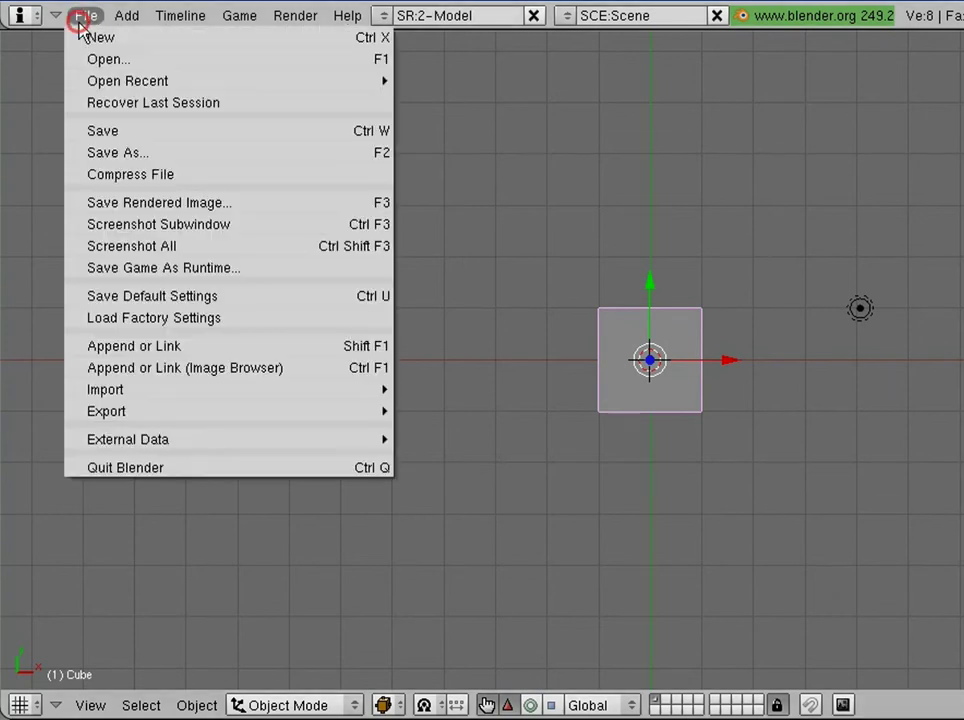
{"action": "left_click", "coordinate": [272, 300]}
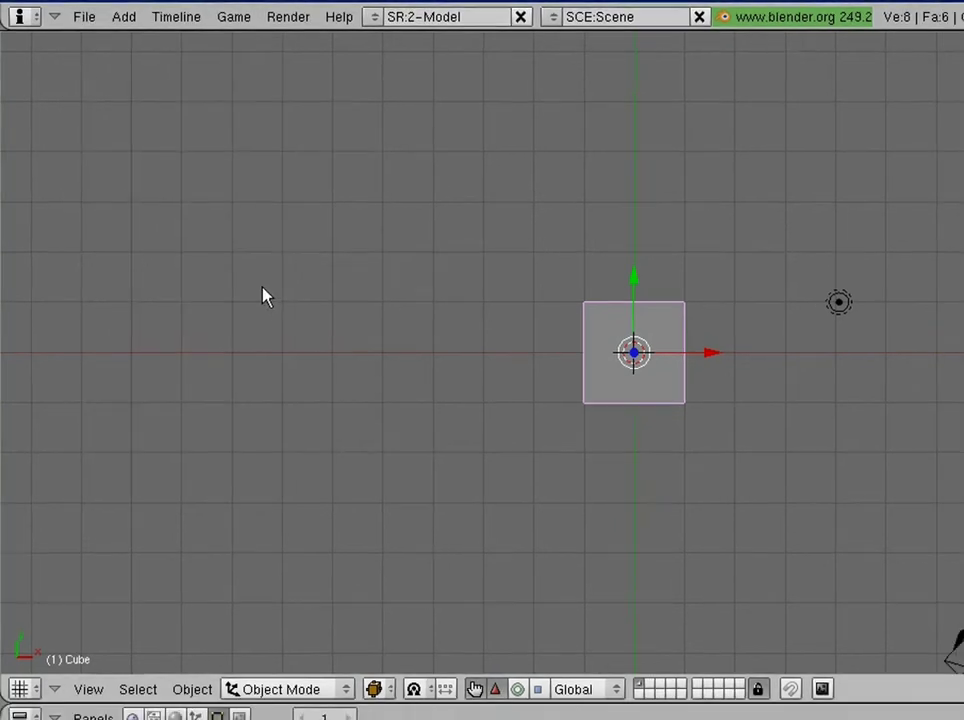